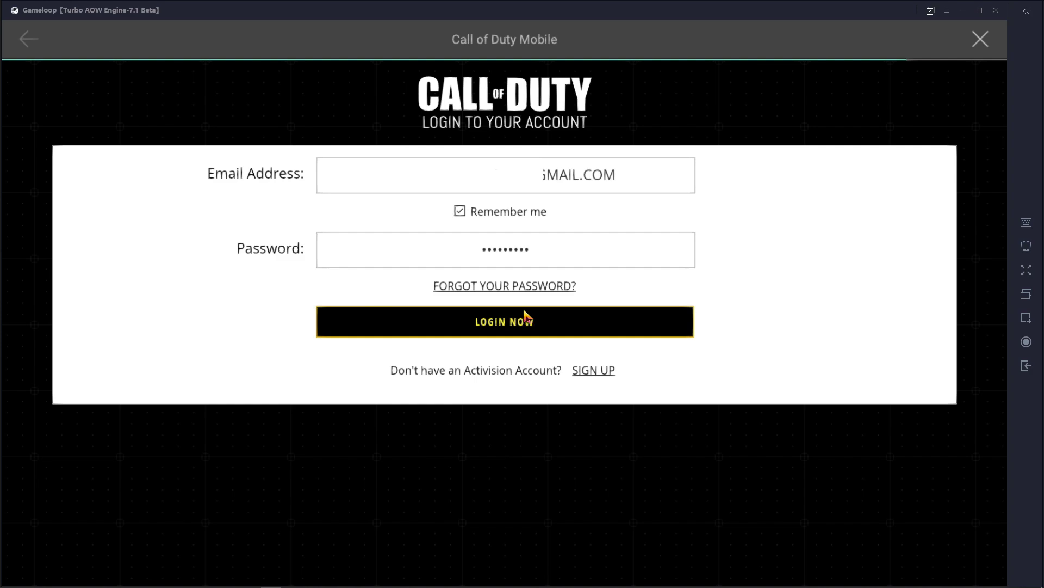
Step: Leave the Call of Duty password recovery page and return to the game's sign-in screen
{"action": "left_click", "coordinate": [523, 287]}
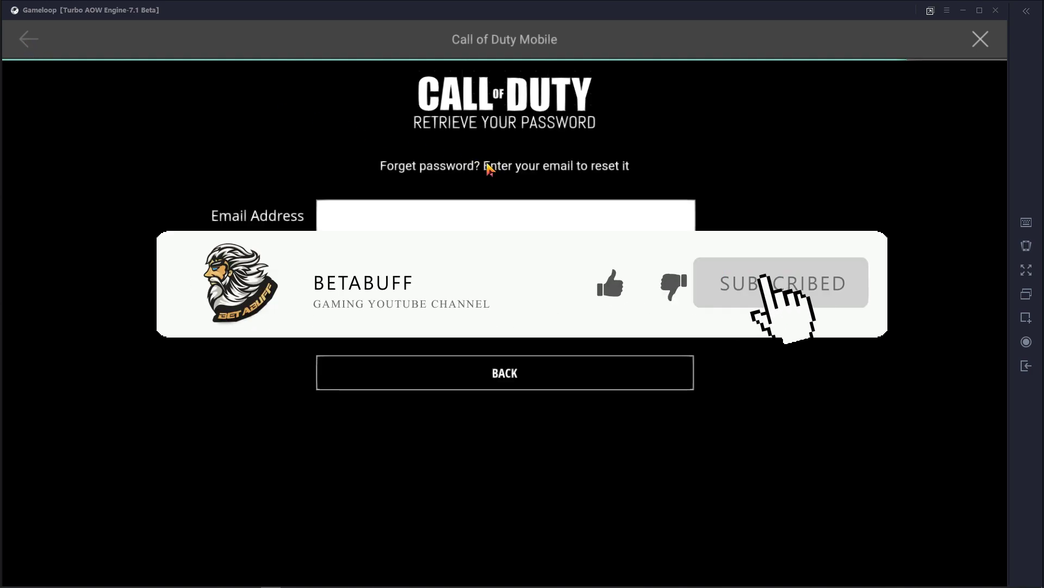
{"action": "left_click", "coordinate": [1026, 365]}
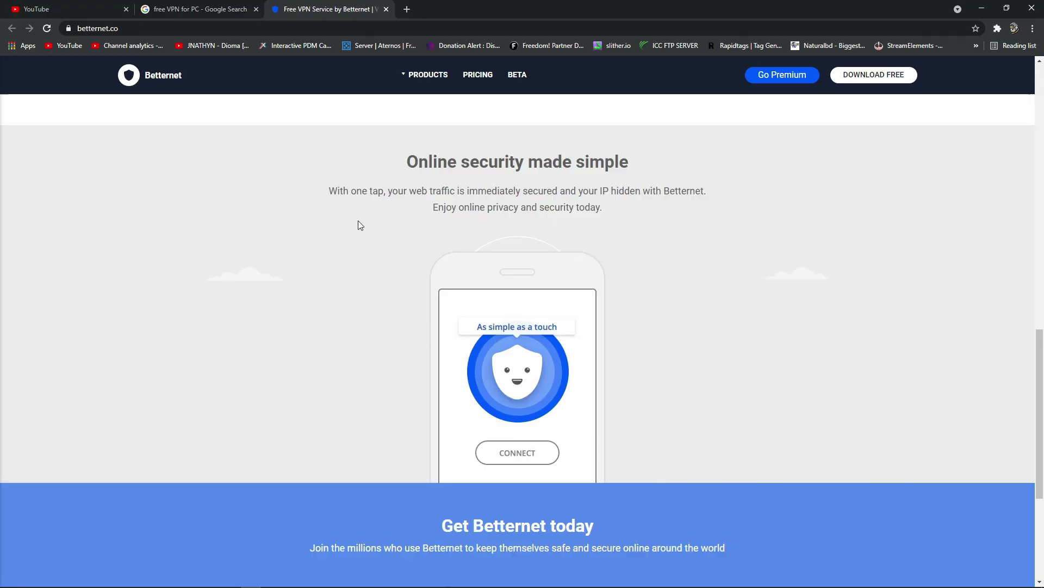
Step: Close the YouTube tab, select the betternet.co address, and minimise Chrome to show the desktop
{"action": "scroll", "coordinate": [358, 220], "scroll_direction": "up", "scroll_amount": 10}
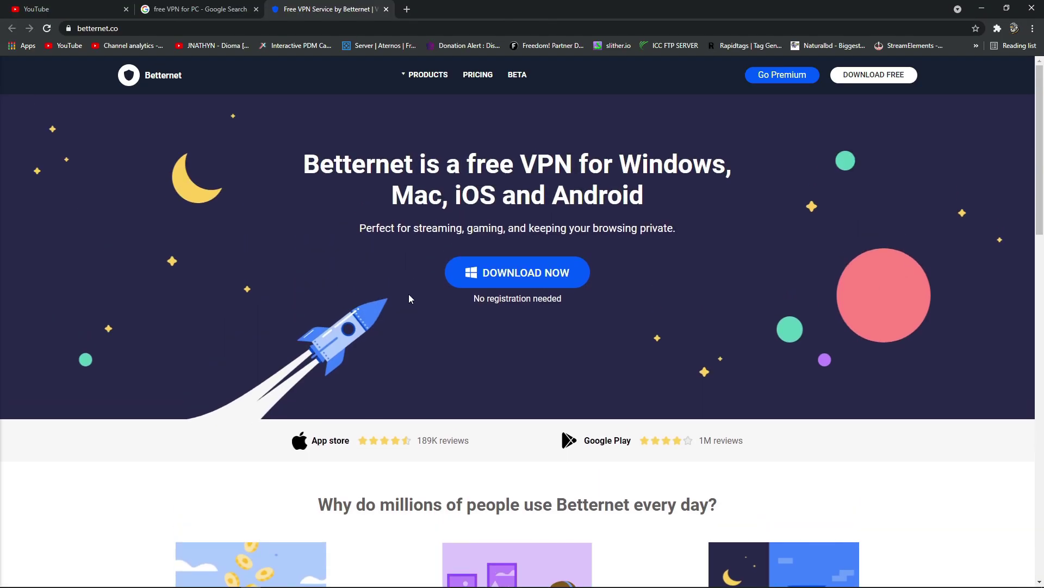
{"action": "left_click", "coordinate": [126, 11]}
{"action": "left_click", "coordinate": [66, 31]}
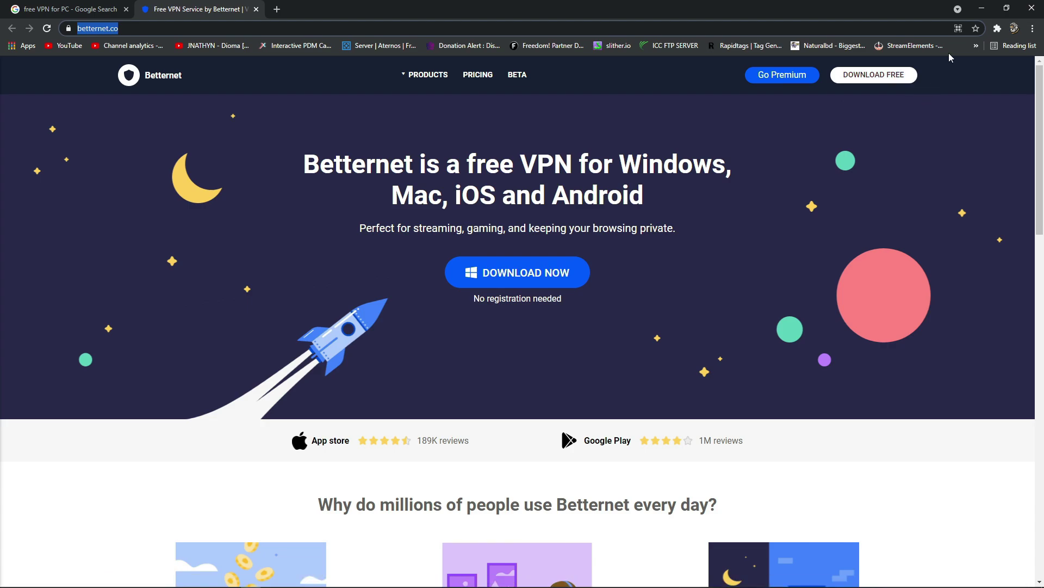
{"action": "left_click", "coordinate": [982, 7]}
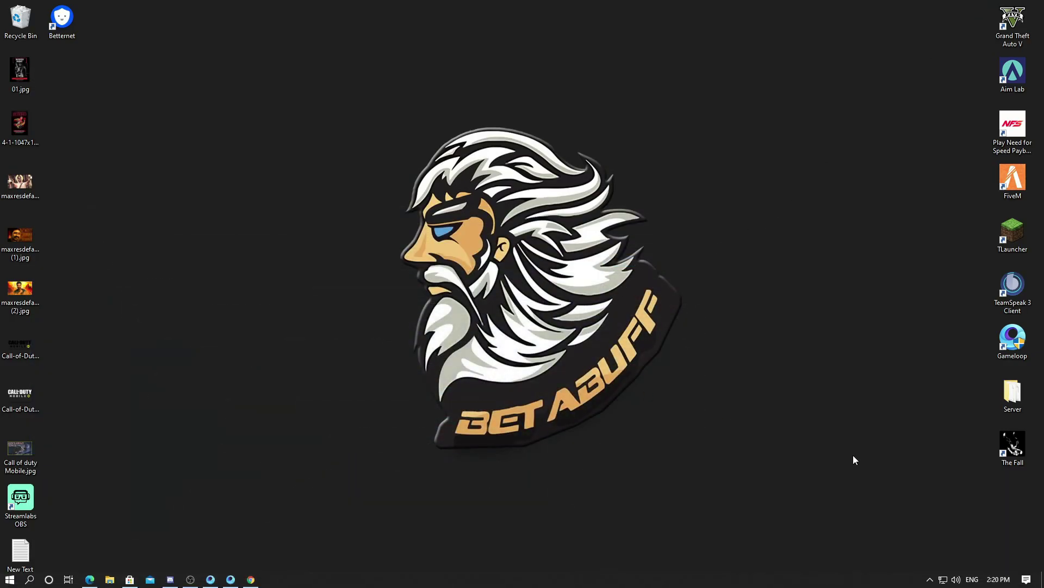
Step: Launch Betternet from its desktop shortcut and connect to a United States server
{"action": "double_click", "coordinate": [66, 21]}
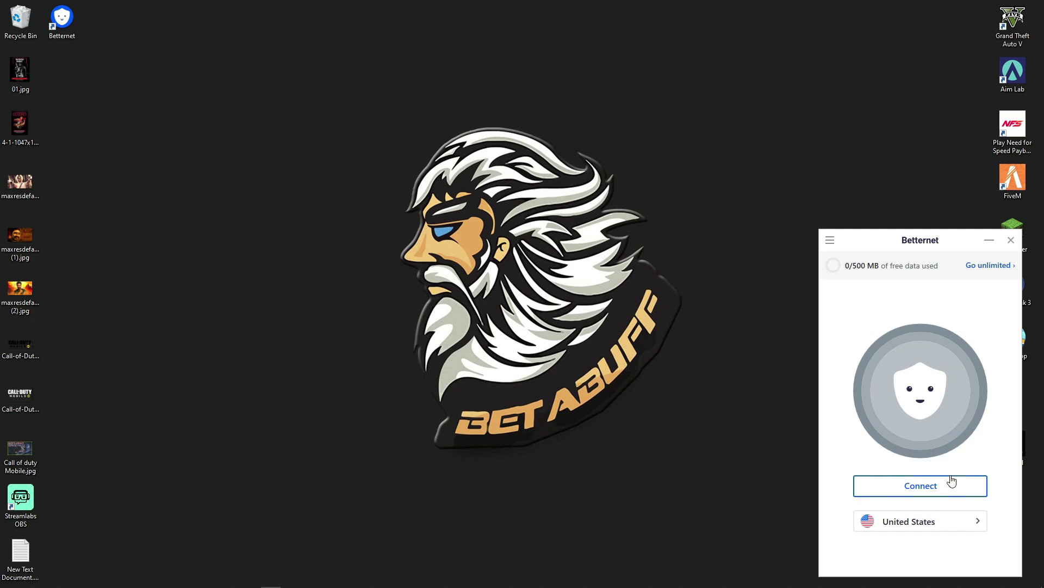
{"action": "left_click", "coordinate": [920, 486]}
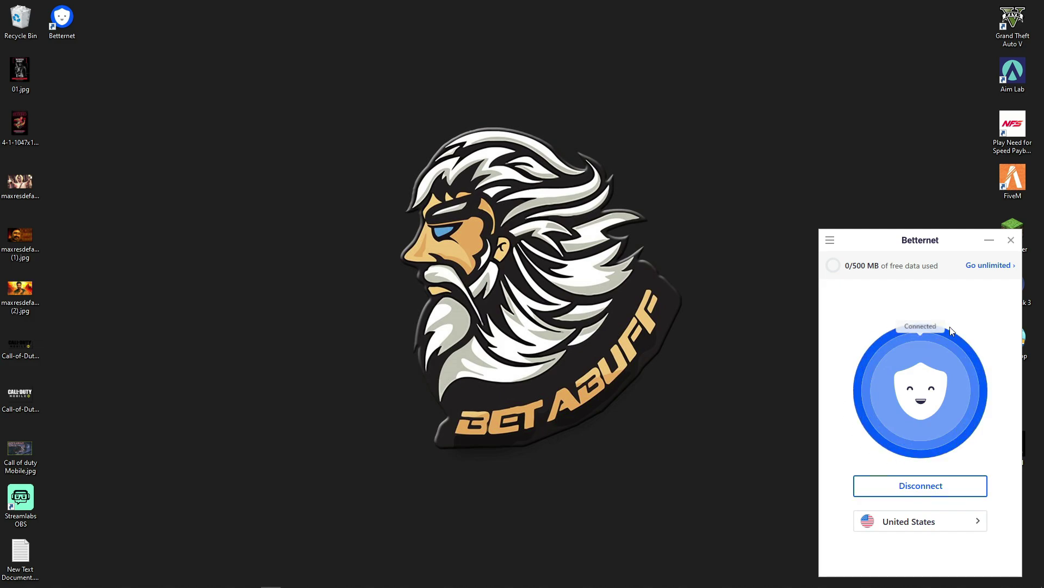
Step: Exit the Gameloop emulator, close its launcher, and quit an app from the notification area
{"action": "left_click", "coordinate": [231, 583]}
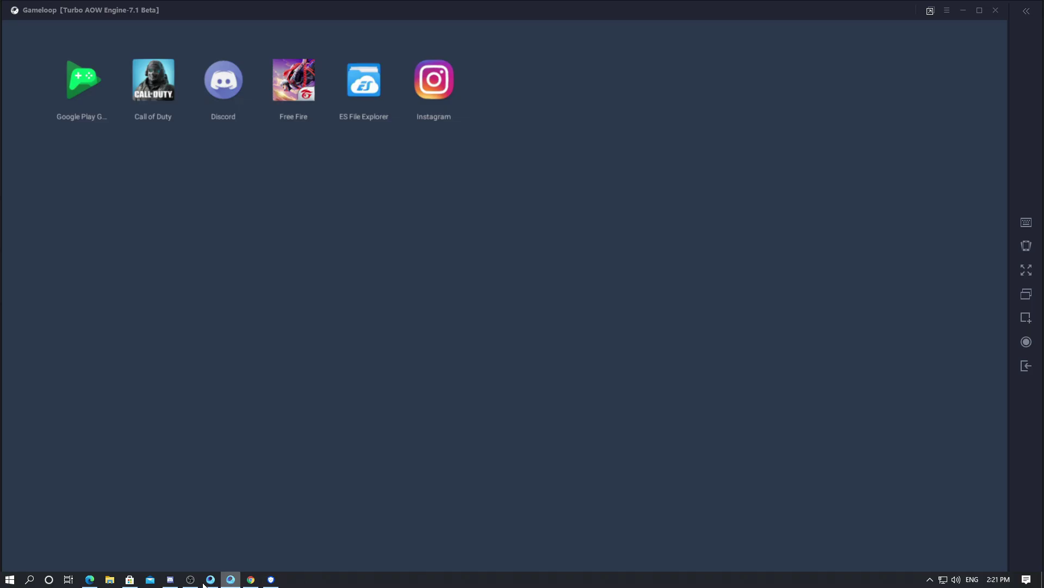
{"action": "left_click", "coordinate": [996, 9]}
{"action": "left_click", "coordinate": [533, 316]}
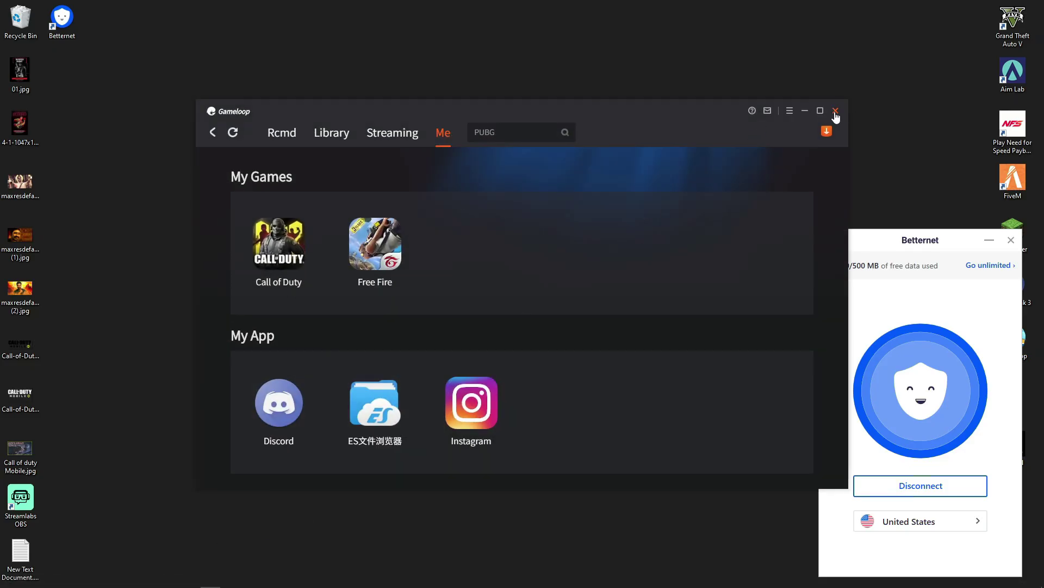
{"action": "left_click_drag", "start_coordinate": [673, 114], "coordinate": [618, 93]}
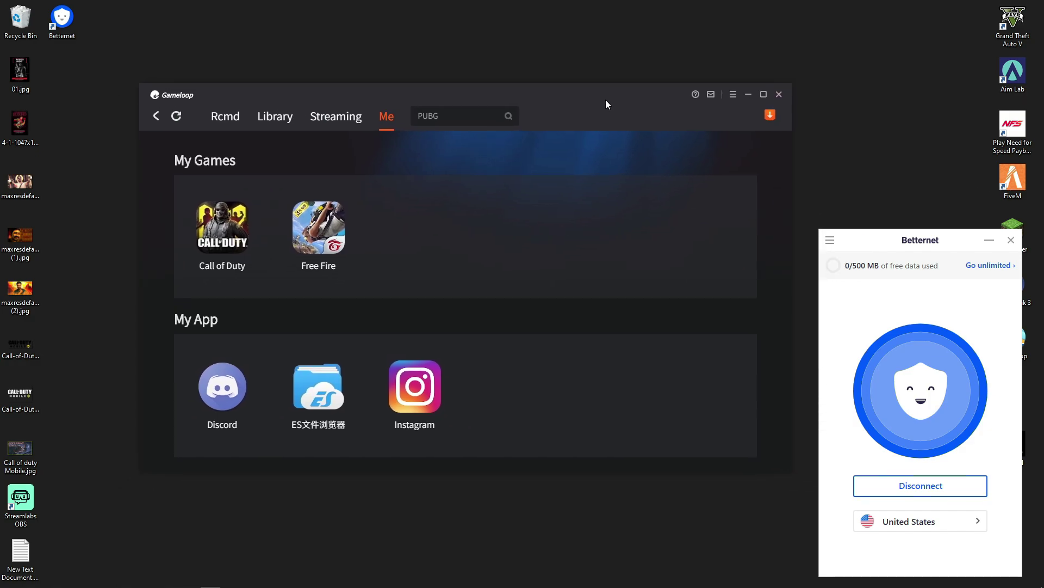
{"action": "left_click", "coordinate": [779, 96]}
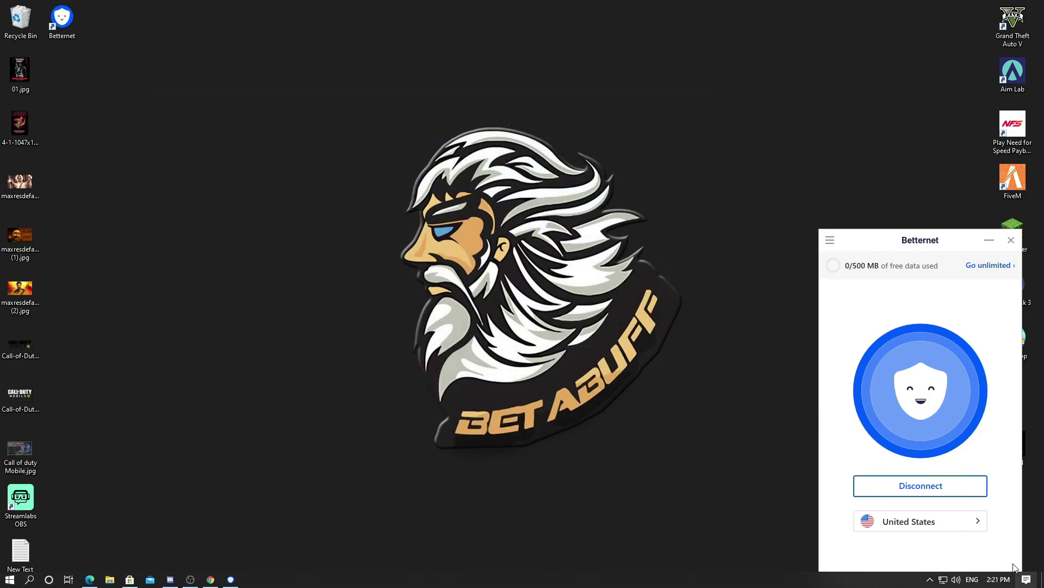
{"action": "left_click", "coordinate": [930, 579]}
{"action": "right_click", "coordinate": [900, 560]}
{"action": "left_click", "coordinate": [907, 553]}
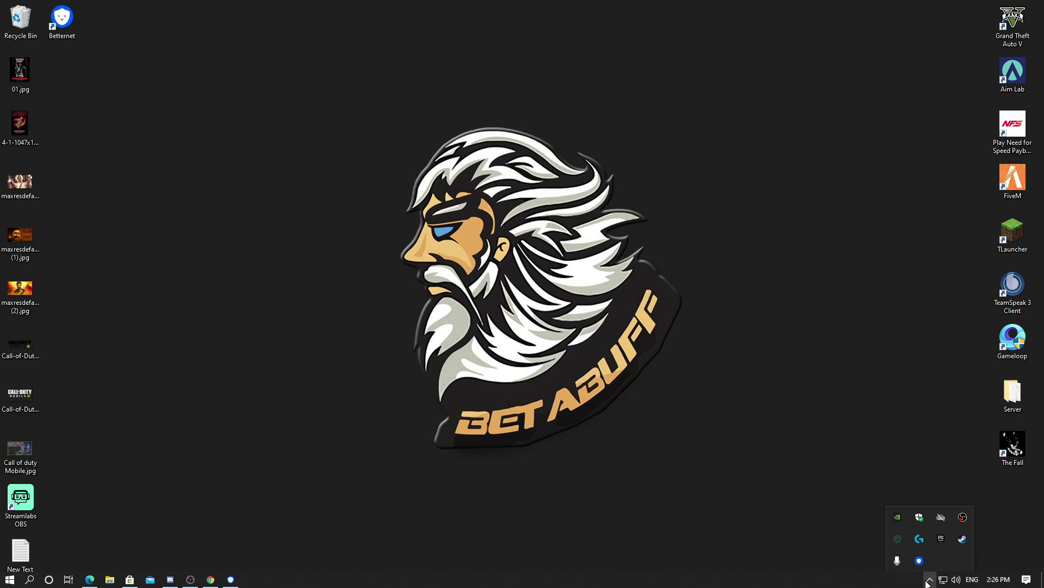
Step: Refresh the Windows desktop three times from its context menu
{"action": "right_click", "coordinate": [611, 337]}
{"action": "left_click", "coordinate": [633, 368]}
{"action": "right_click", "coordinate": [511, 334]}
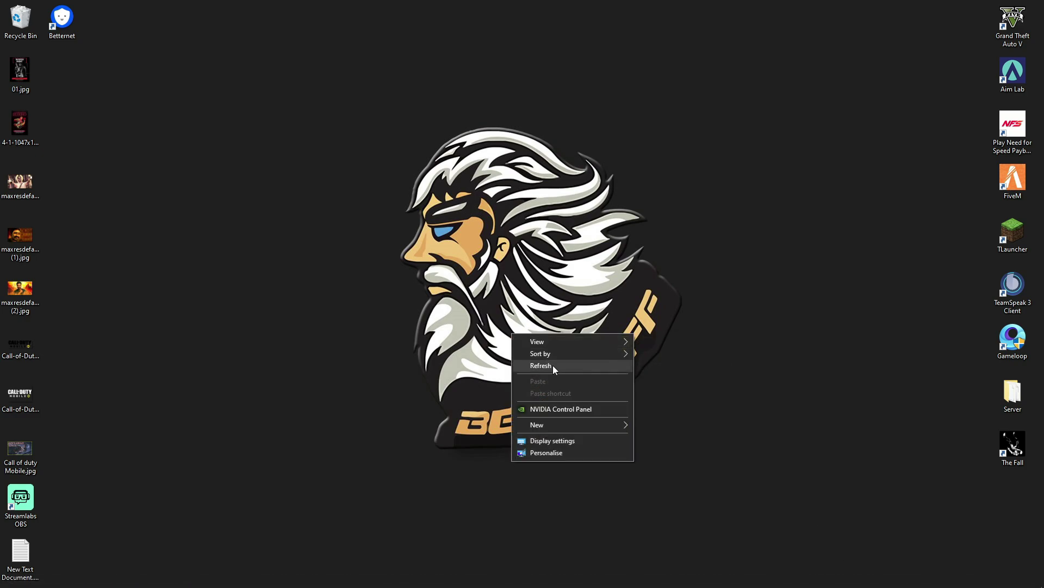
{"action": "left_click", "coordinate": [552, 366]}
{"action": "right_click", "coordinate": [385, 345]}
{"action": "left_click", "coordinate": [426, 378]}
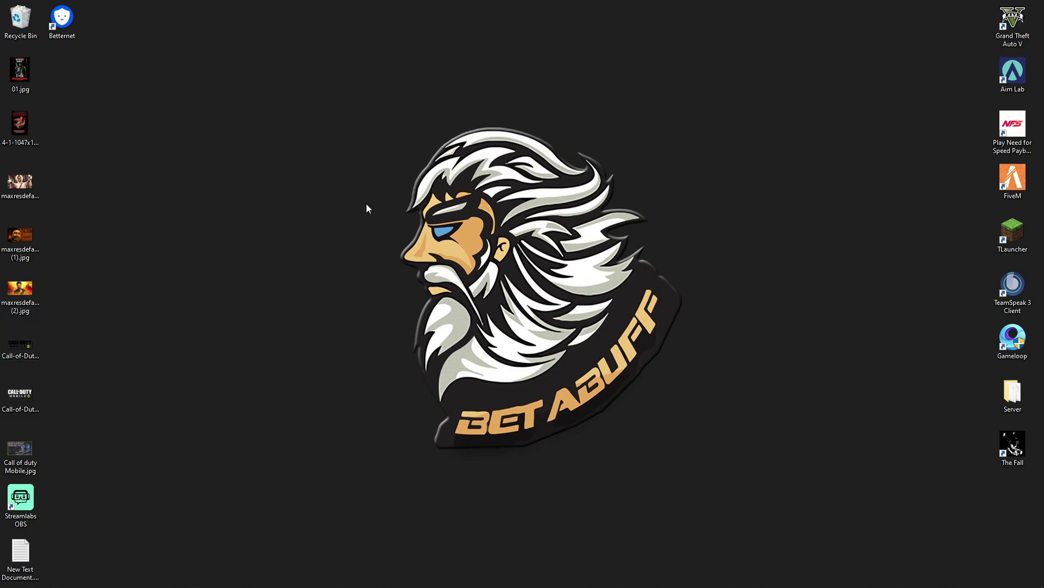
Step: Empty the Recycle Bin and confirm deleting its items
{"action": "right_click", "coordinate": [17, 19]}
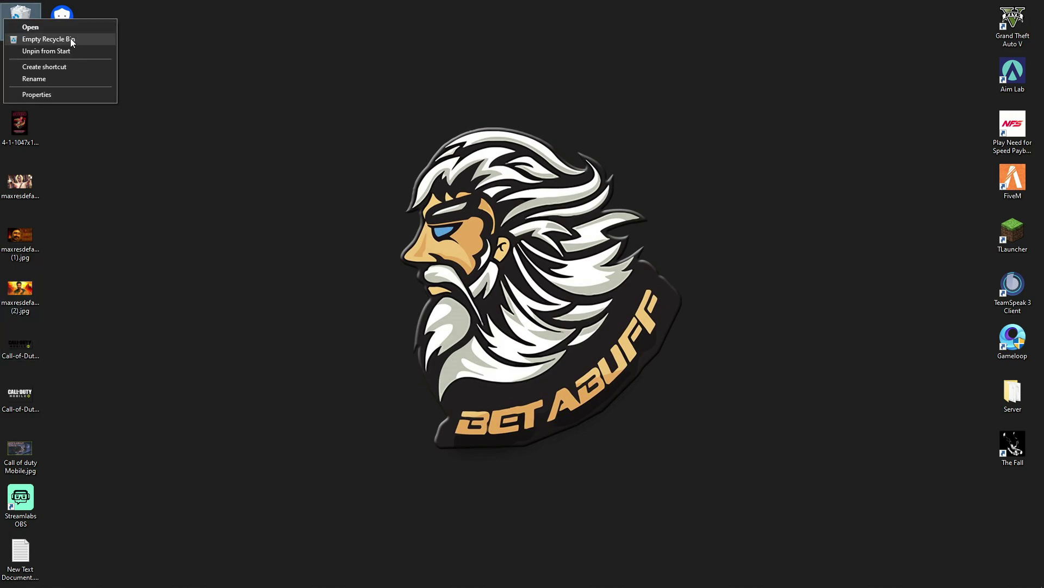
{"action": "left_click", "coordinate": [68, 38]}
{"action": "left_click", "coordinate": [585, 308]}
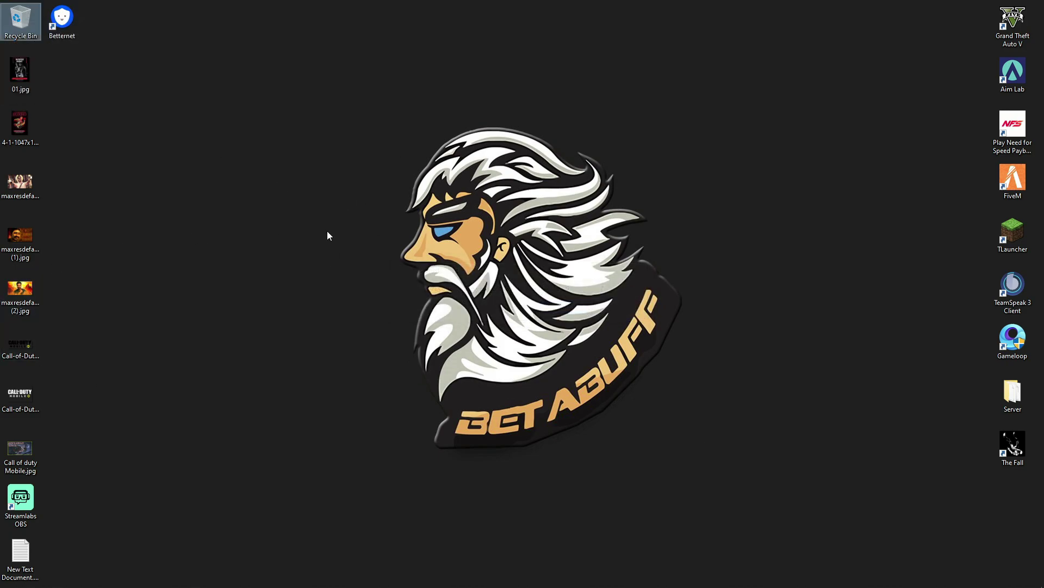
Step: Relaunch Gameloop and place it beside the connected Betternet window
{"action": "double_click", "coordinate": [1013, 338]}
{"action": "left_click", "coordinate": [930, 579]}
{"action": "left_click", "coordinate": [941, 561]}
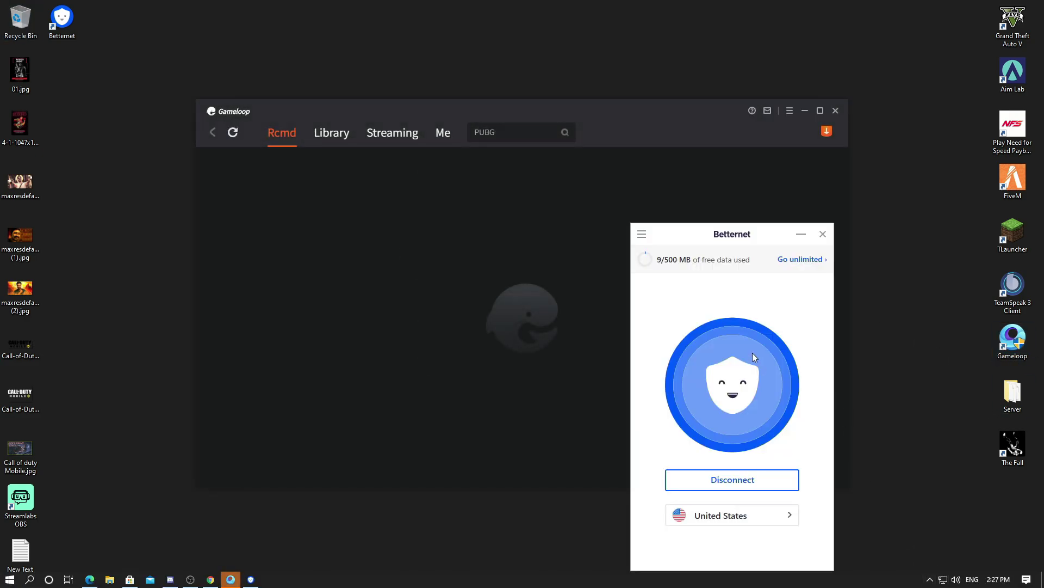
{"action": "left_click_drag", "start_coordinate": [692, 243], "coordinate": [901, 237]}
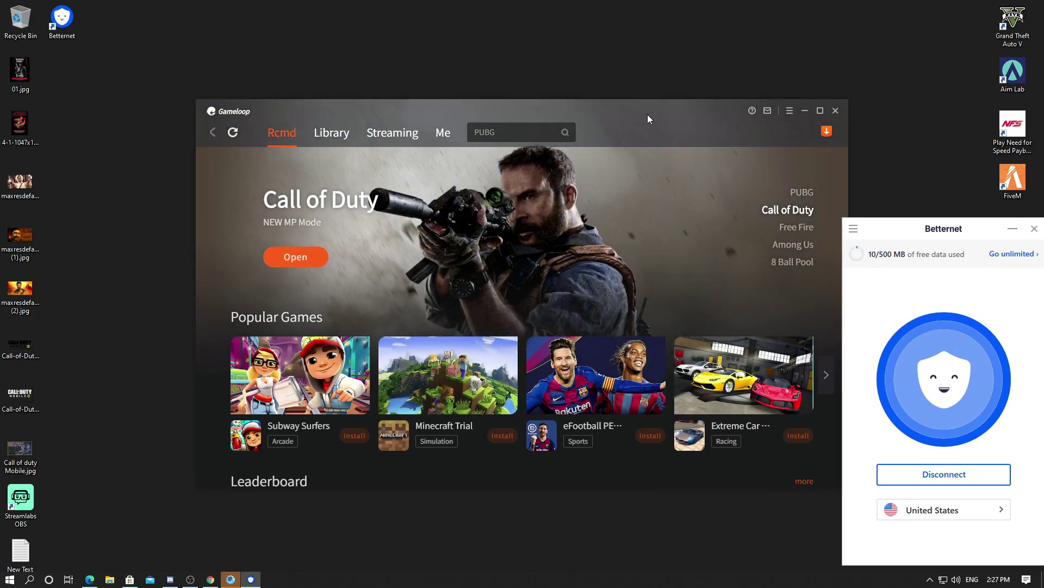
{"action": "left_click_drag", "start_coordinate": [647, 114], "coordinate": [576, 114]}
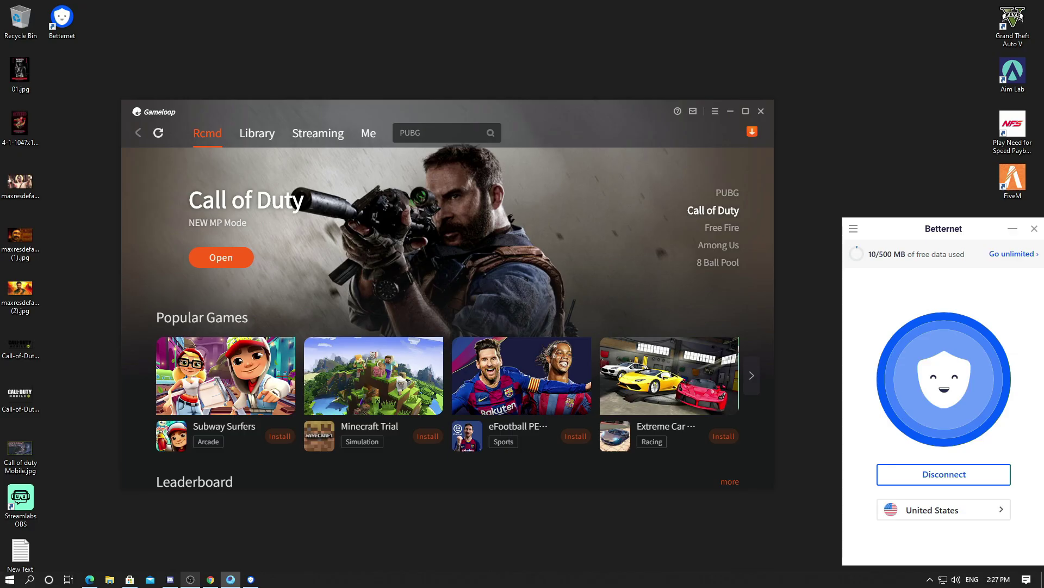
Step: Minimise the browser and start Call of Duty from Gameloop's installed games page
{"action": "left_click", "coordinate": [210, 579]}
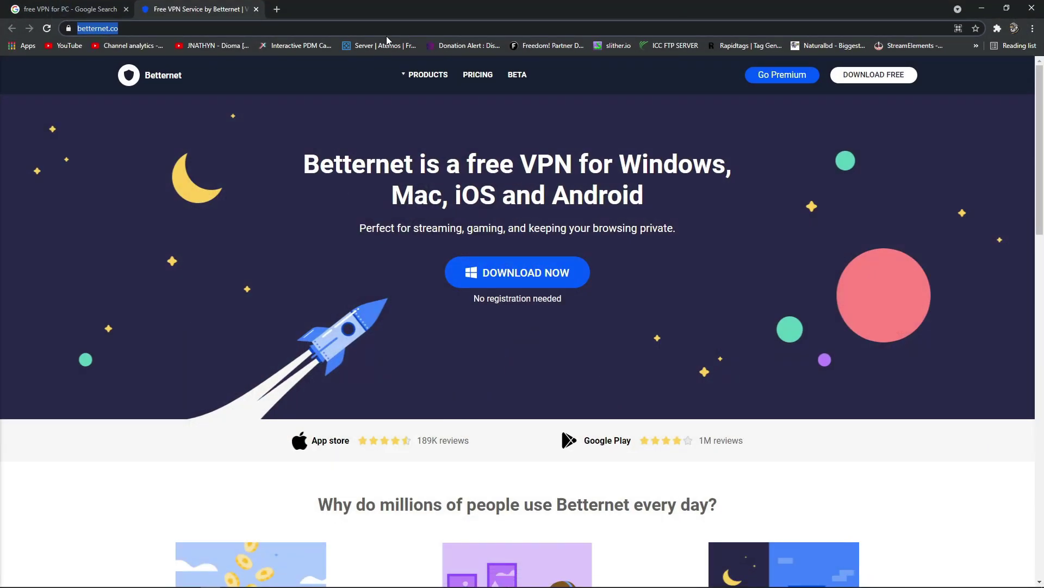
{"action": "left_click", "coordinate": [971, 8]}
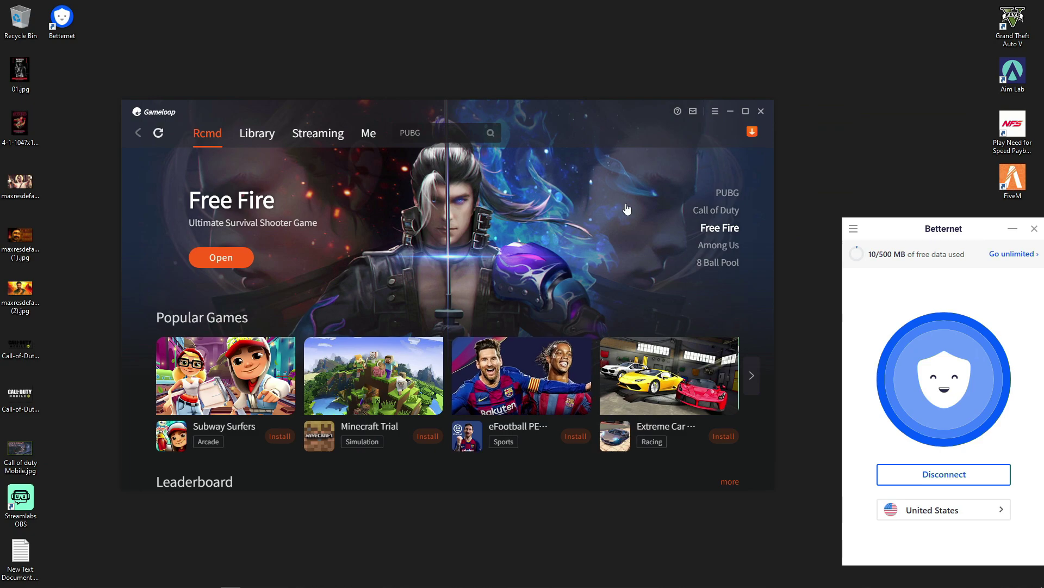
{"action": "left_click", "coordinate": [367, 134]}
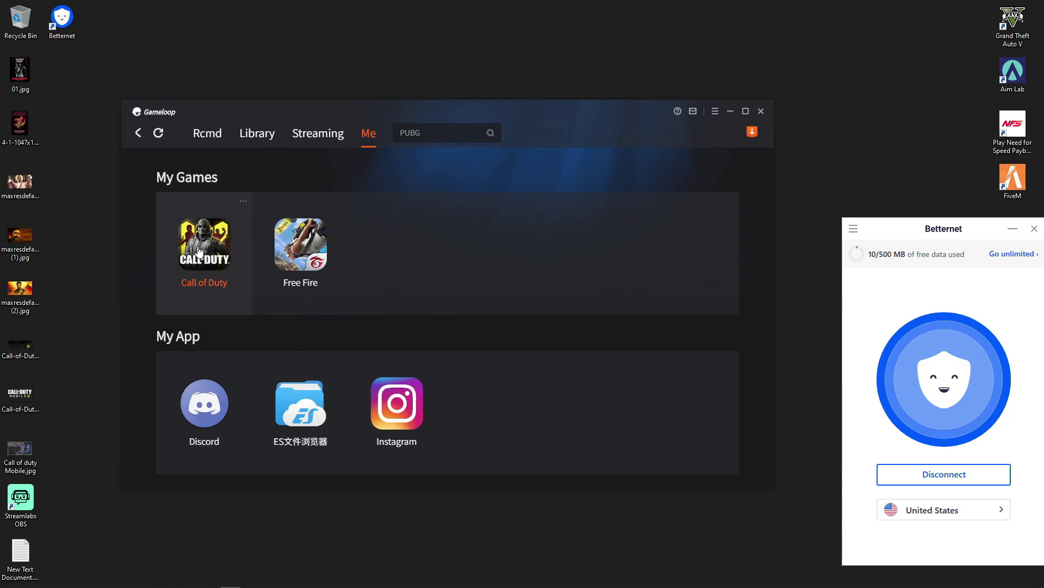
{"action": "left_click", "coordinate": [199, 252]}
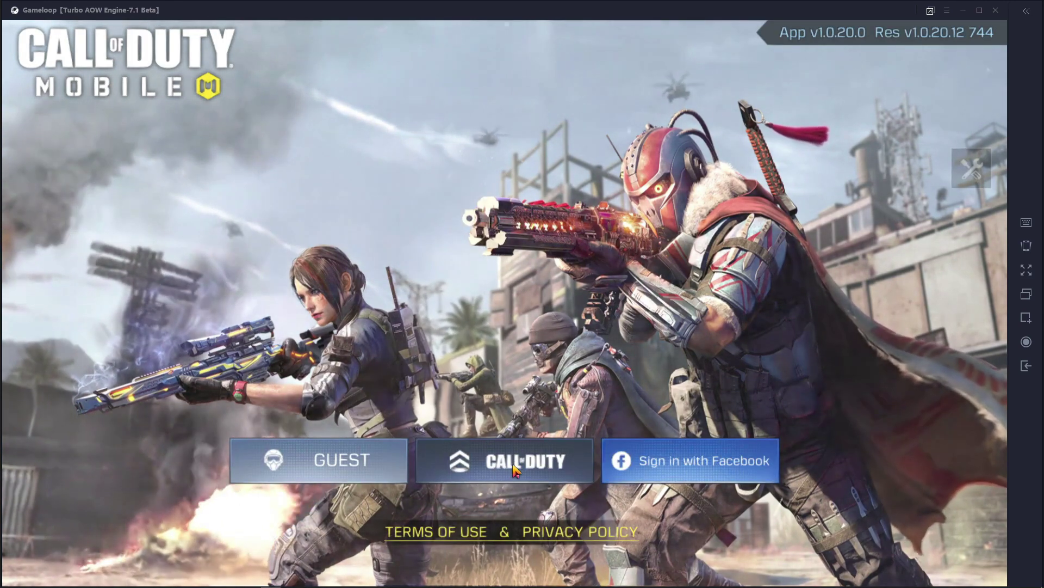
Step: Log in with the Call of Duty account by entering the account password
{"action": "left_click", "coordinate": [514, 468]}
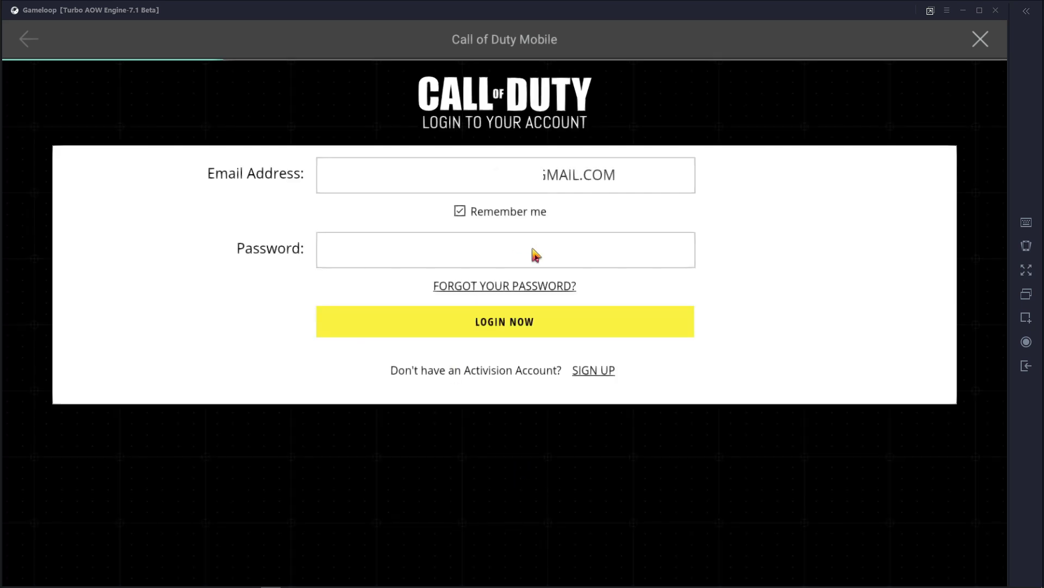
{"action": "left_click", "coordinate": [532, 249]}
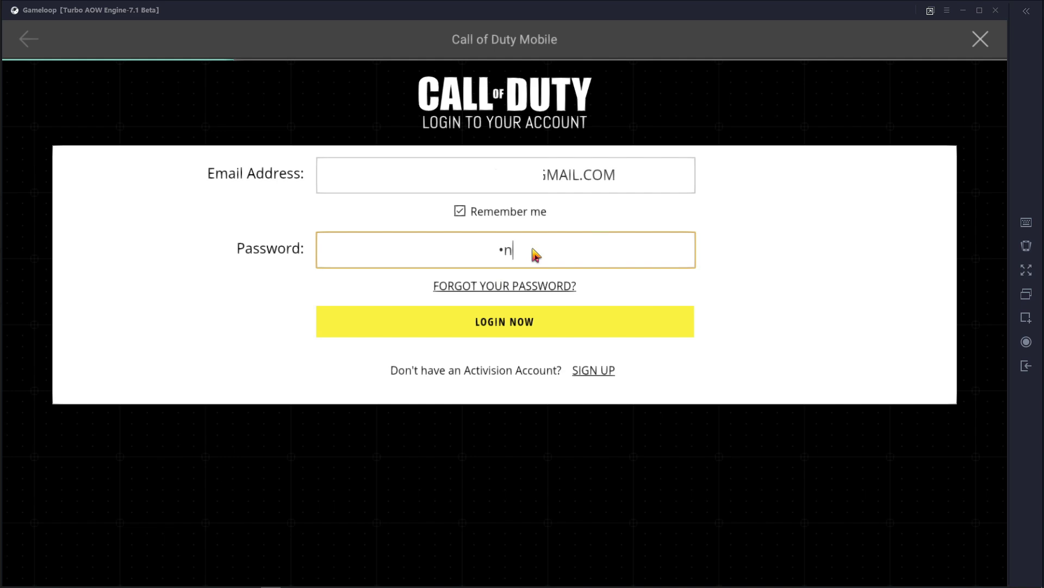
{"action": "left_click", "coordinate": [564, 331]}
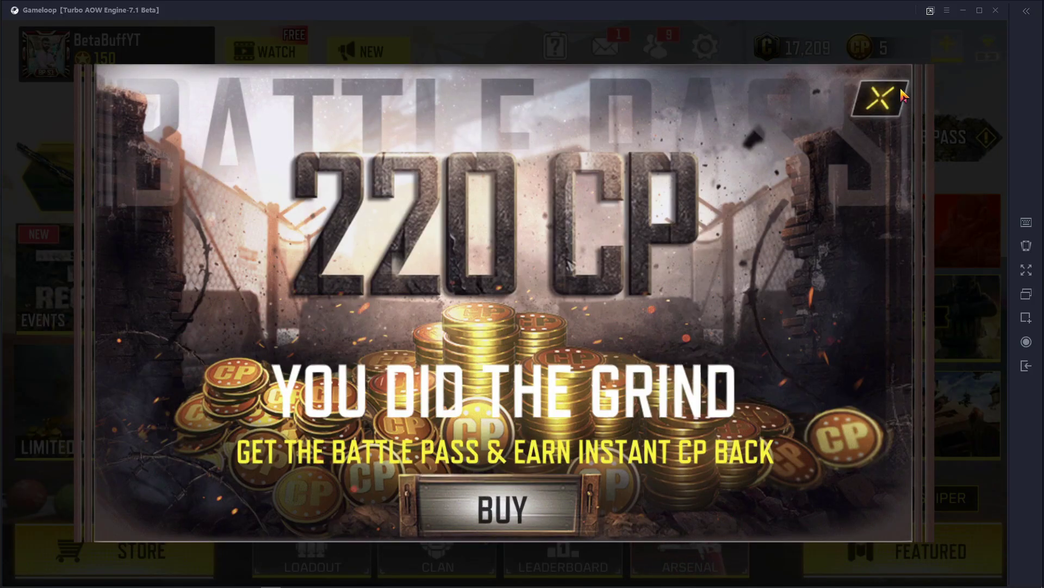
Step: Dismiss the Battle Pass 220 CP, next, and Adopt a New Alias promo pop-ups
{"action": "left_click", "coordinate": [880, 106]}
{"action": "left_click", "coordinate": [879, 107]}
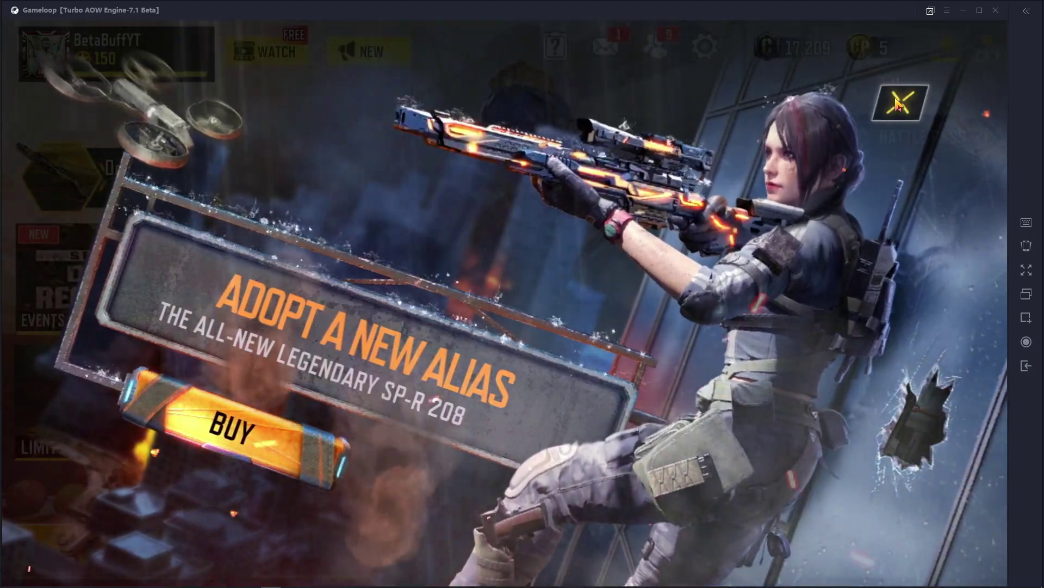
{"action": "left_click", "coordinate": [899, 102]}
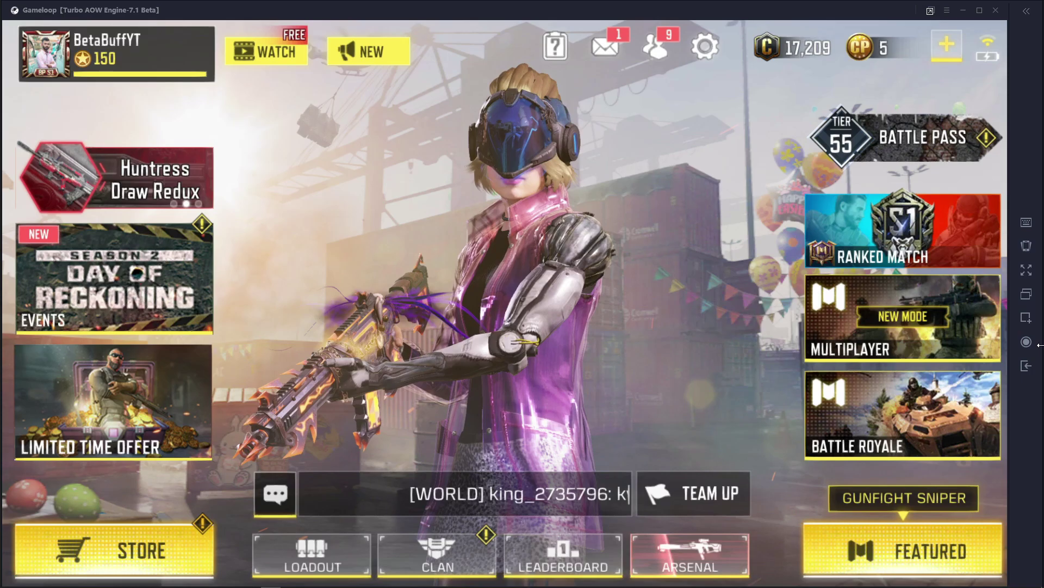
Step: Open Battle Royale and switch the mode to Classic Single-TPP
{"action": "left_click", "coordinate": [937, 422]}
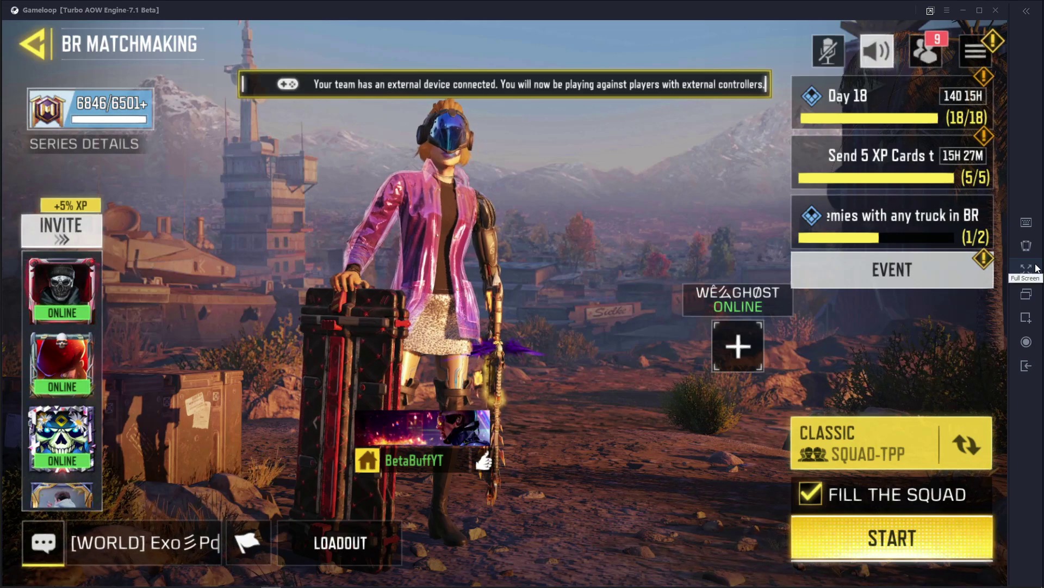
{"action": "left_click", "coordinate": [872, 444]}
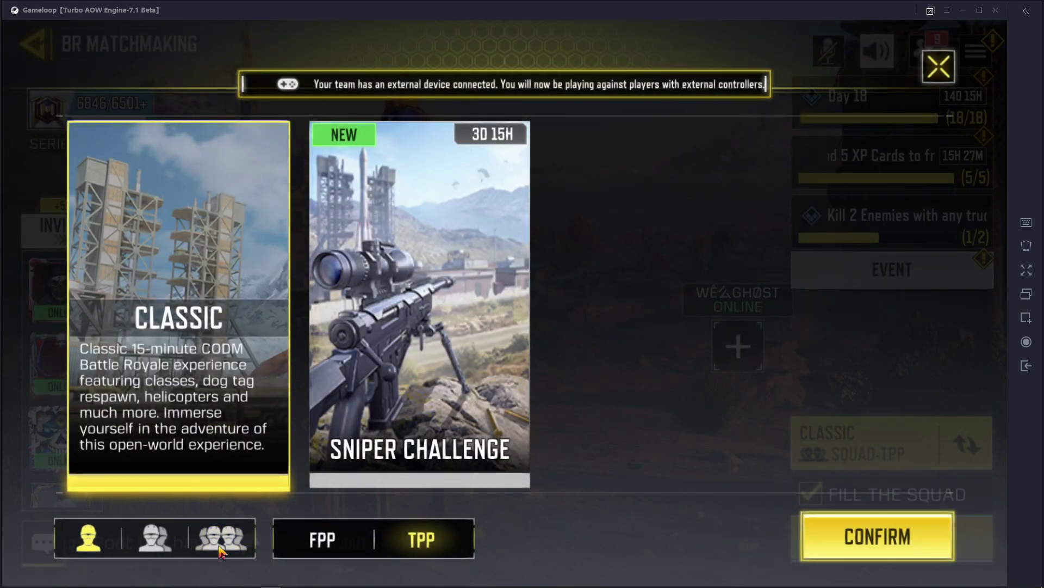
{"action": "left_click", "coordinate": [906, 541]}
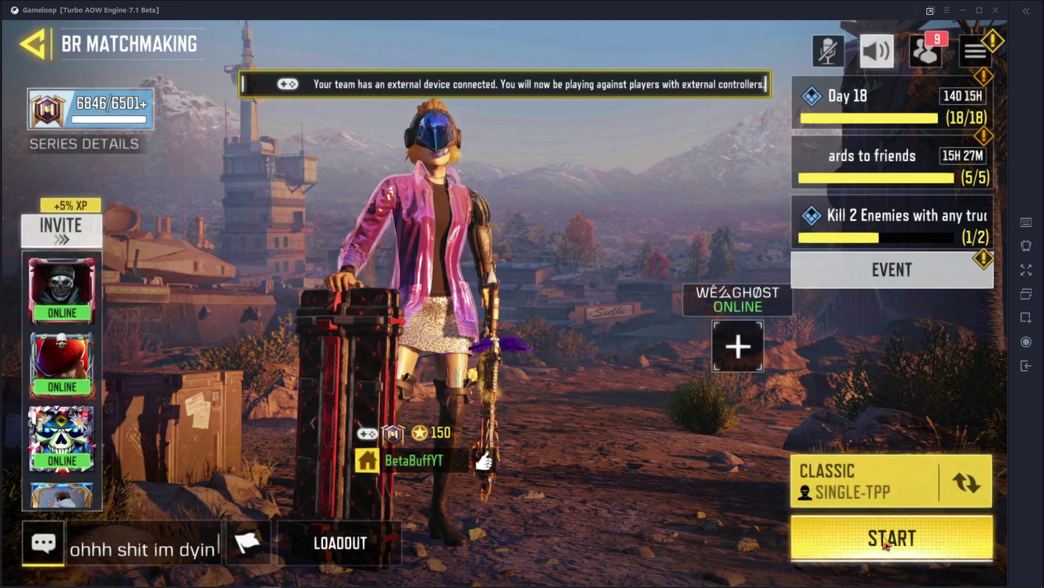